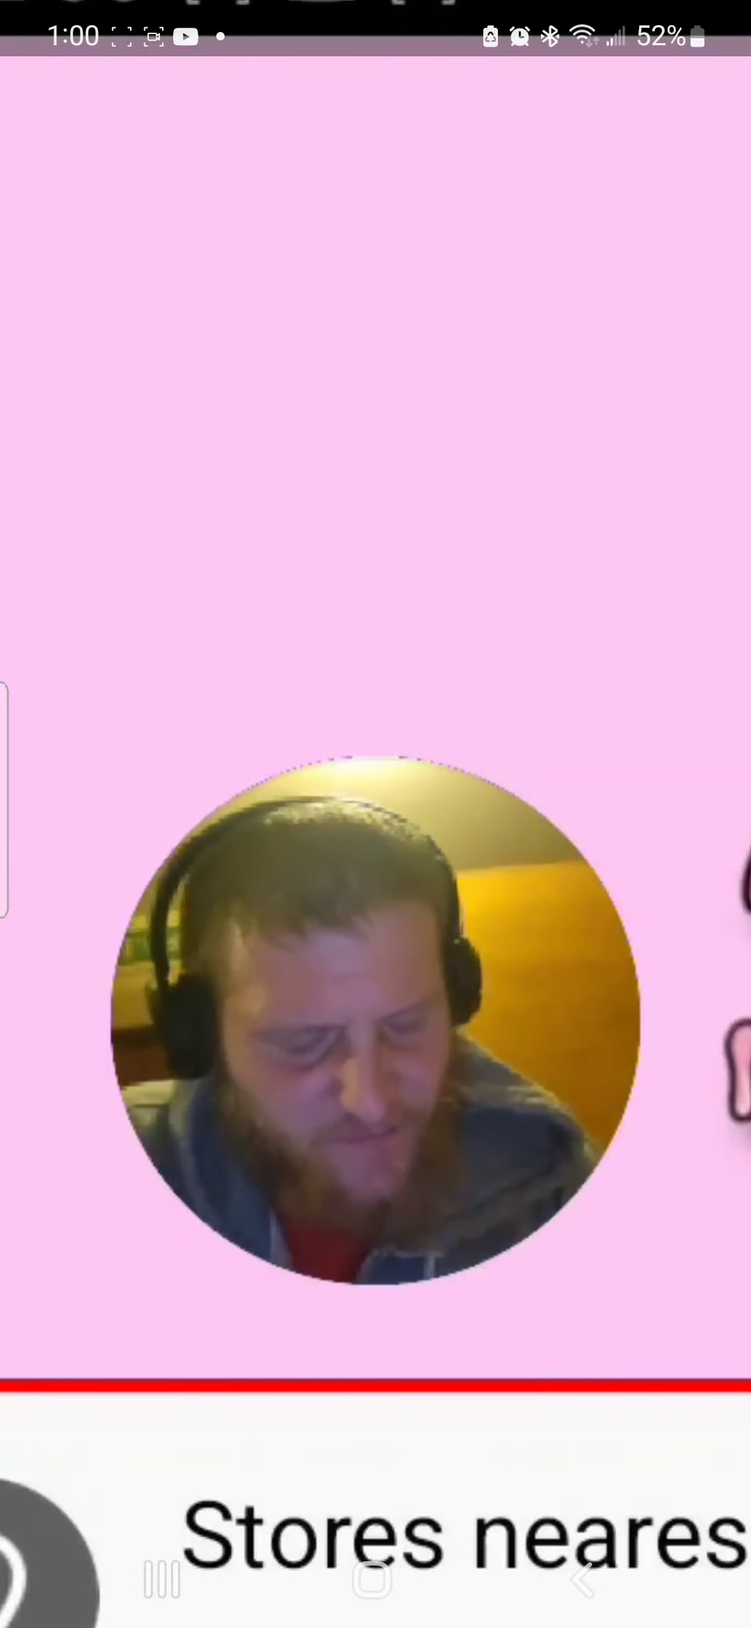
left_click(376, 508)
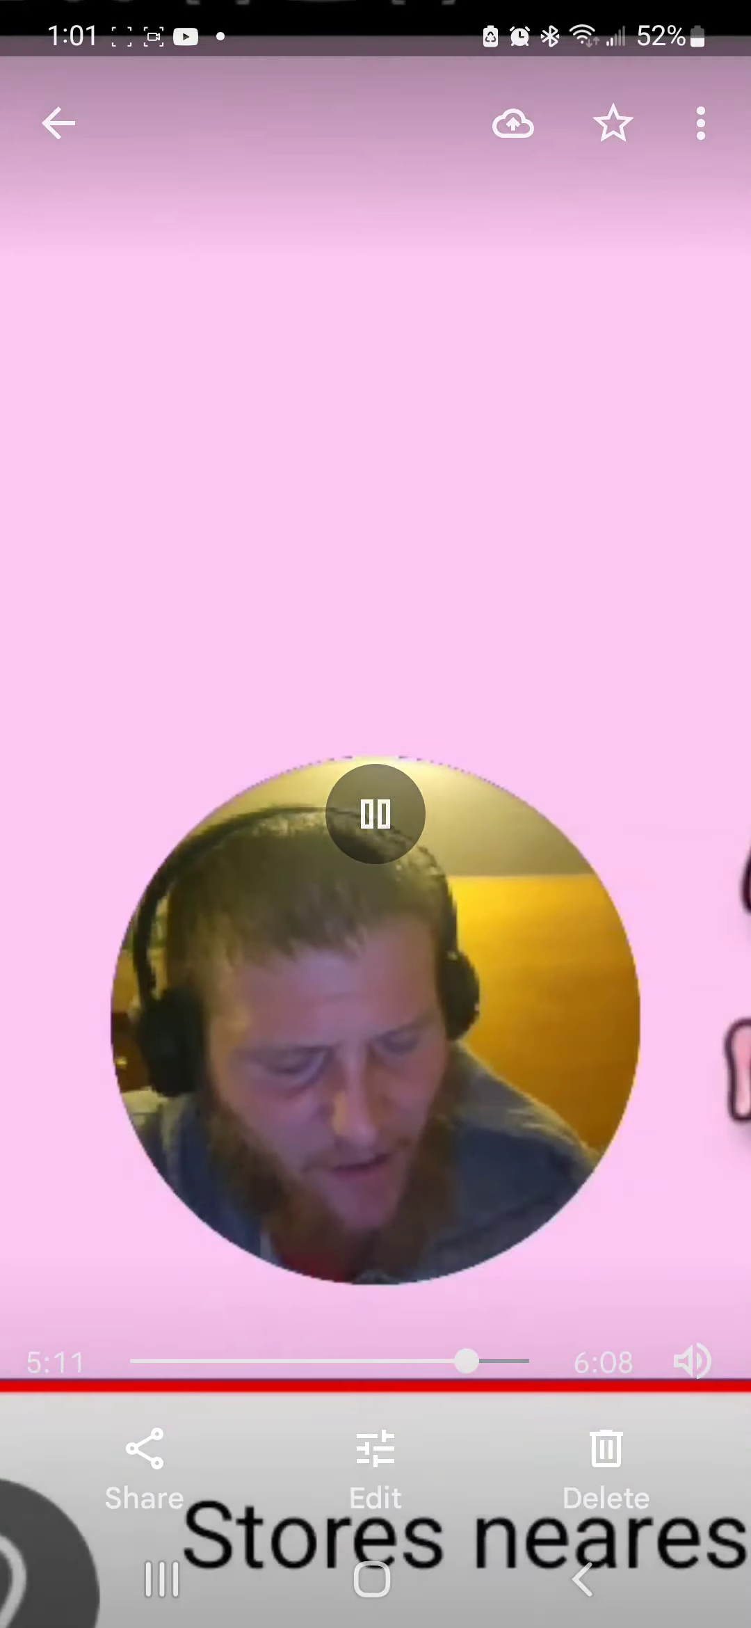